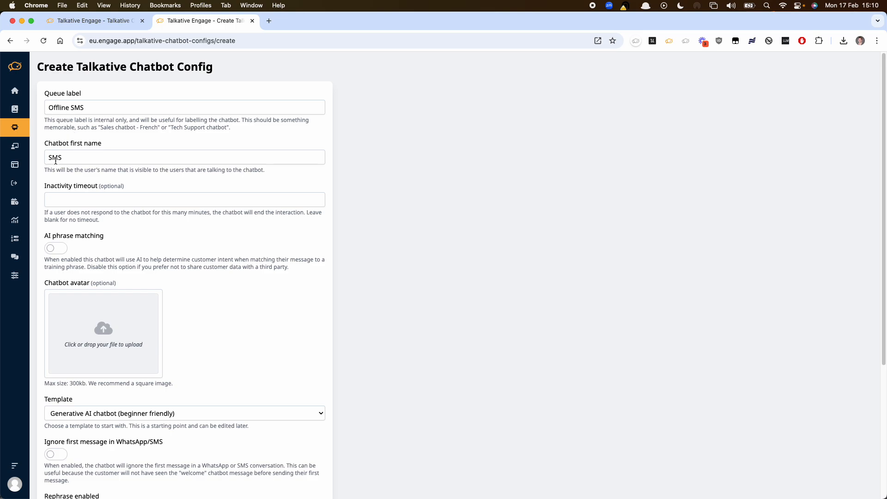
- Review the remaining options in the chatbot creation form and switch to the Offline SMS chatbot's flow editor
scroll(56, 160, "down", 5)
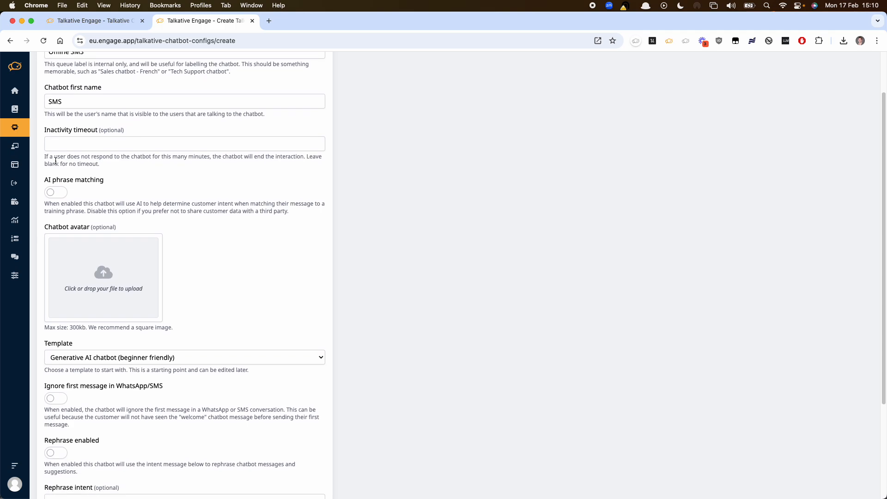
scroll(103, 350, "down", 1)
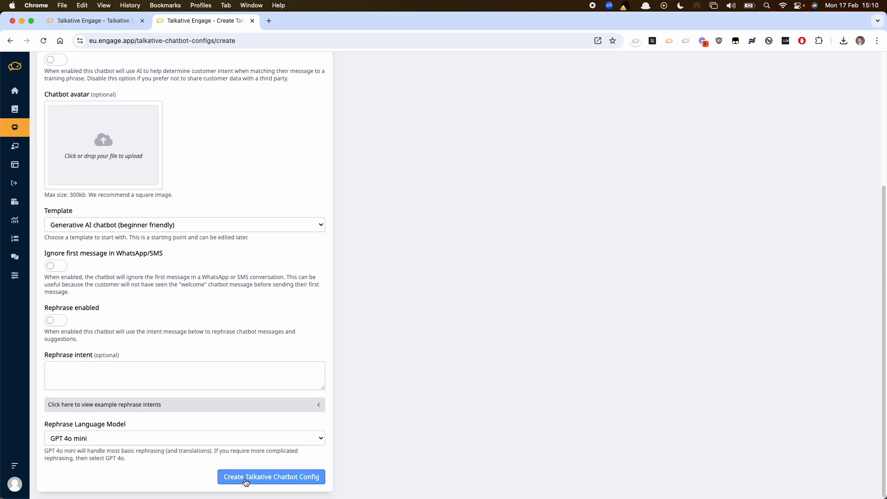
left_click(113, 23)
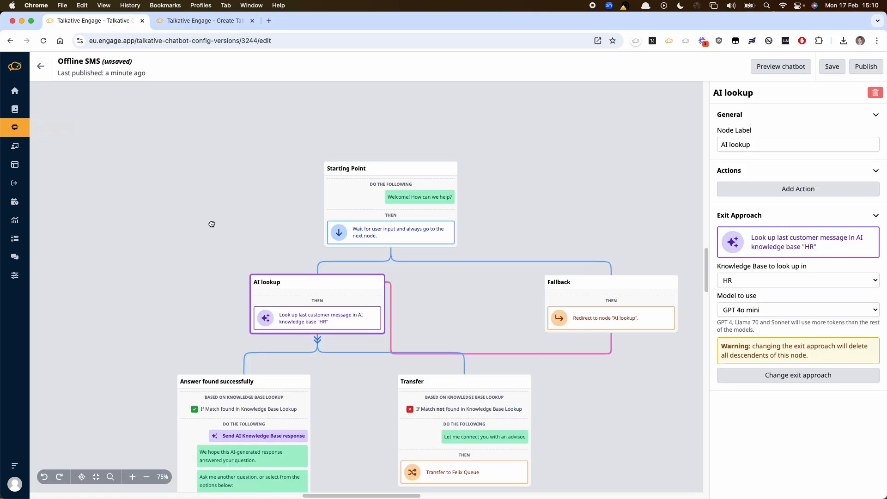
- Change the Starting Point node's exit approach to routing based on queue status
left_click_drag(211, 228, 214, 184)
left_click(425, 156)
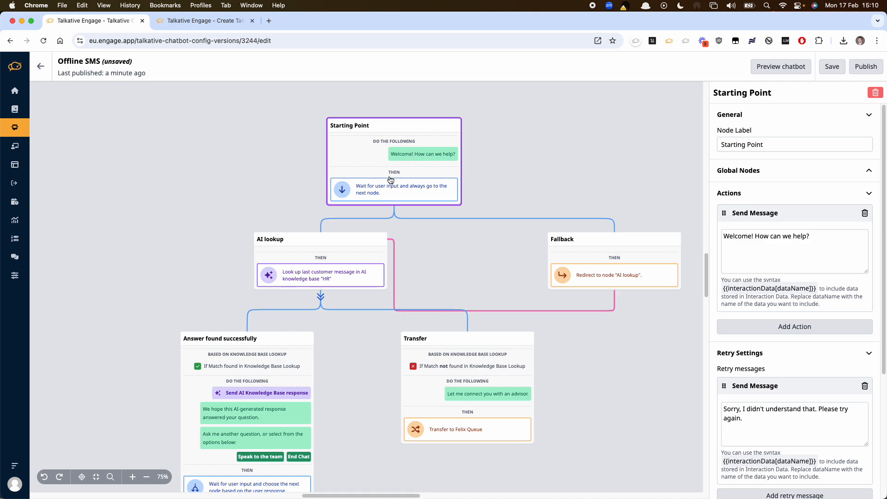
scroll(795, 421, "down", 3)
scroll(795, 422, "down", 1)
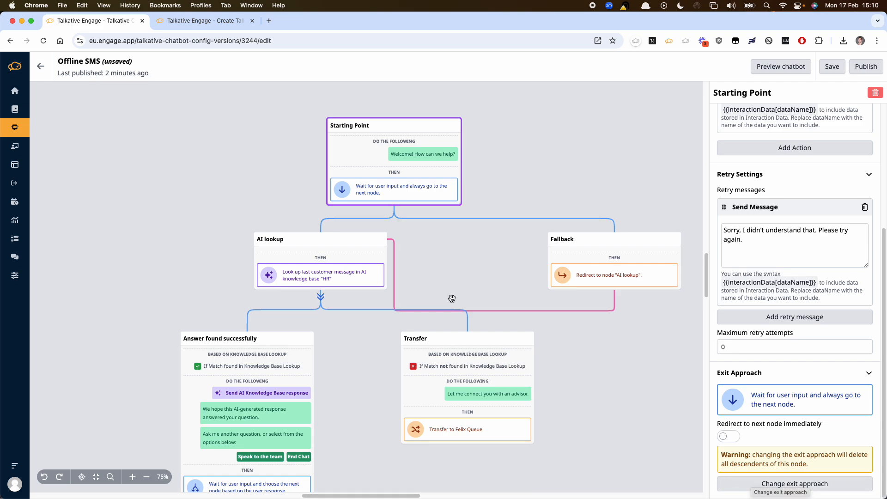
left_click(758, 482)
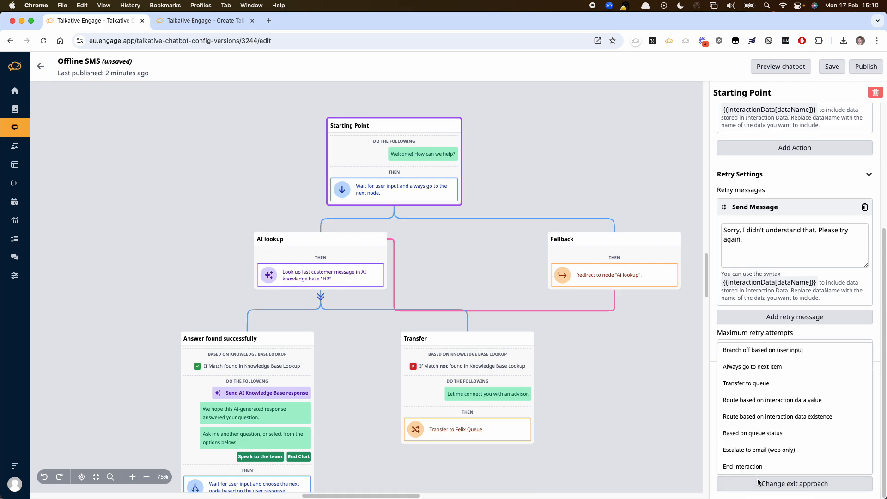
left_click(761, 440)
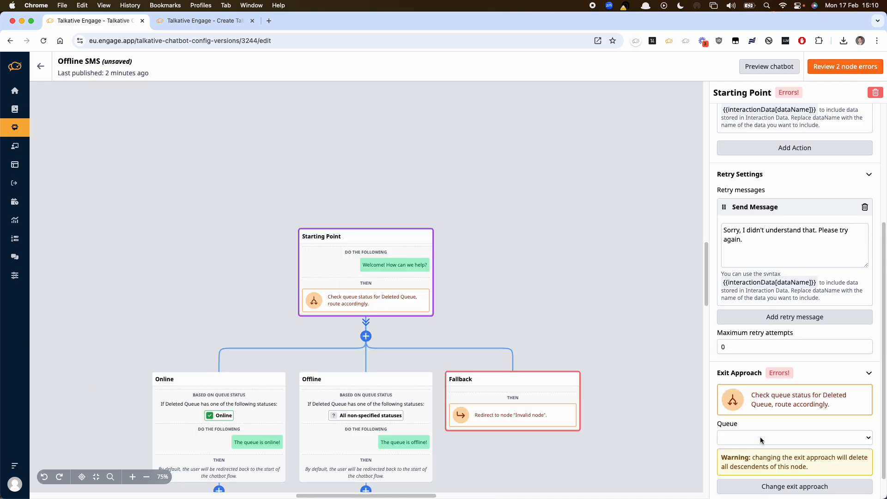
- Choose Felix Queue as the queue whose status the Starting Point node checks
left_click_drag(602, 289, 620, 206)
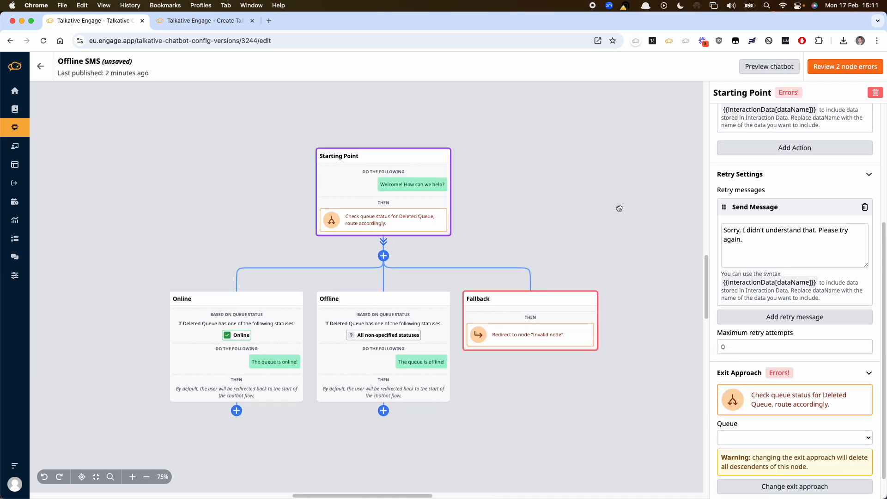
left_click(732, 438)
left_click(731, 437)
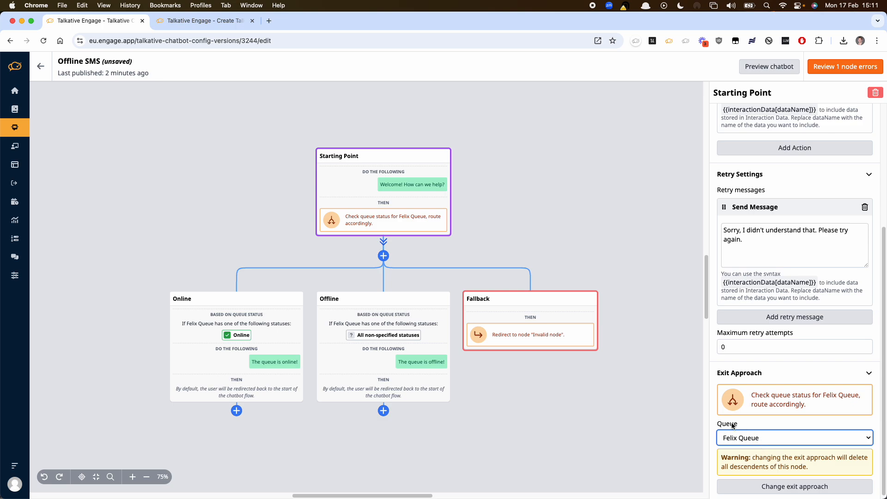
- Examine the settings of the Online, Offline and Fallback nodes and the queue selected in the Starting Point
left_click(249, 360)
left_click(396, 391)
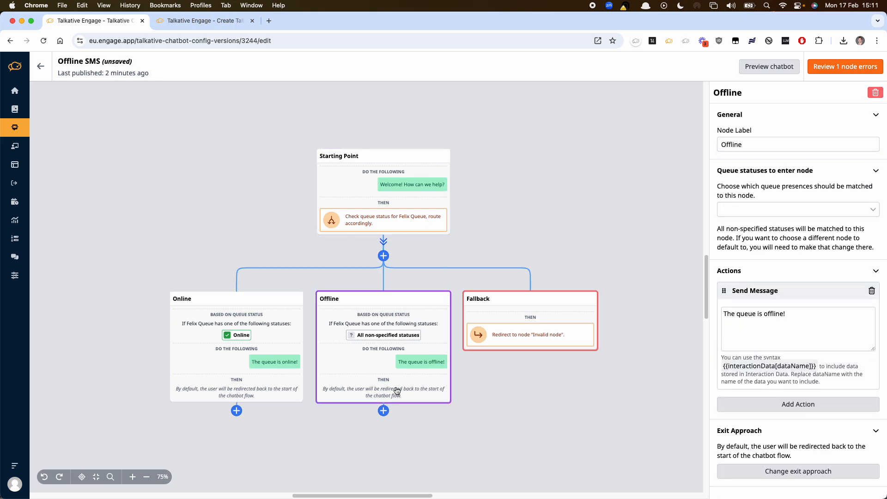
left_click(502, 322)
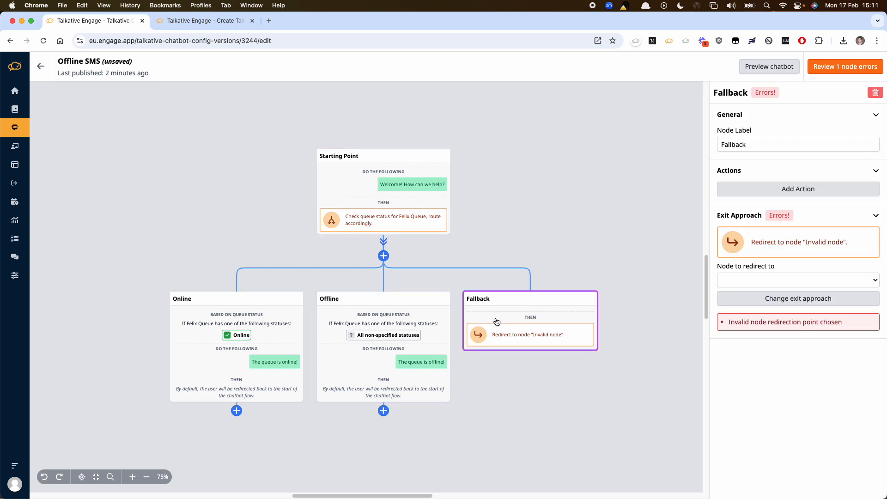
left_click(241, 331)
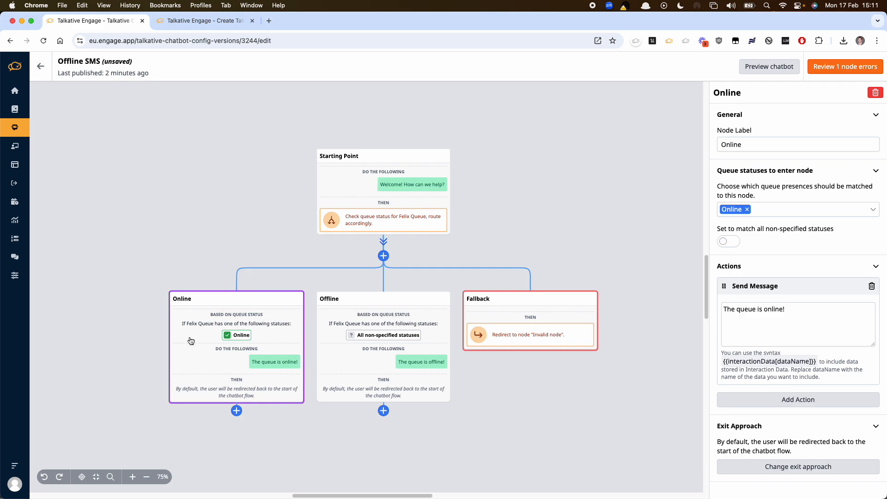
left_click(371, 342)
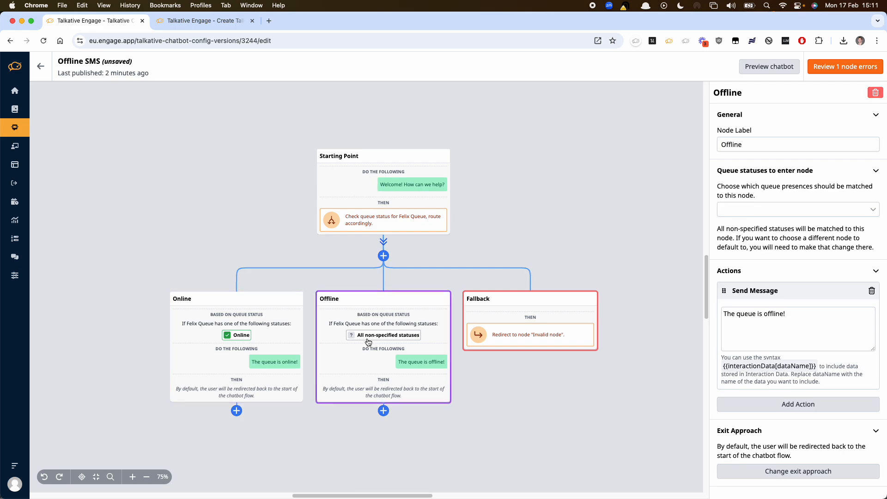
left_click(226, 345)
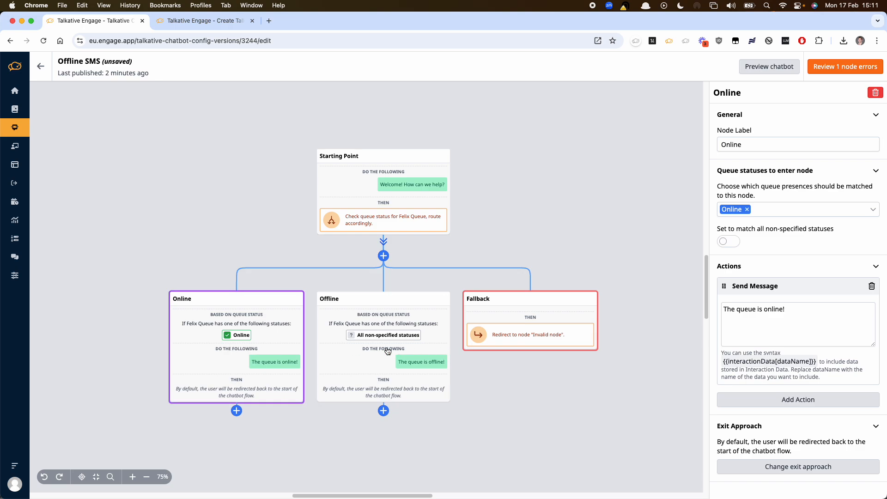
left_click(384, 207)
scroll(792, 349, "down", 5)
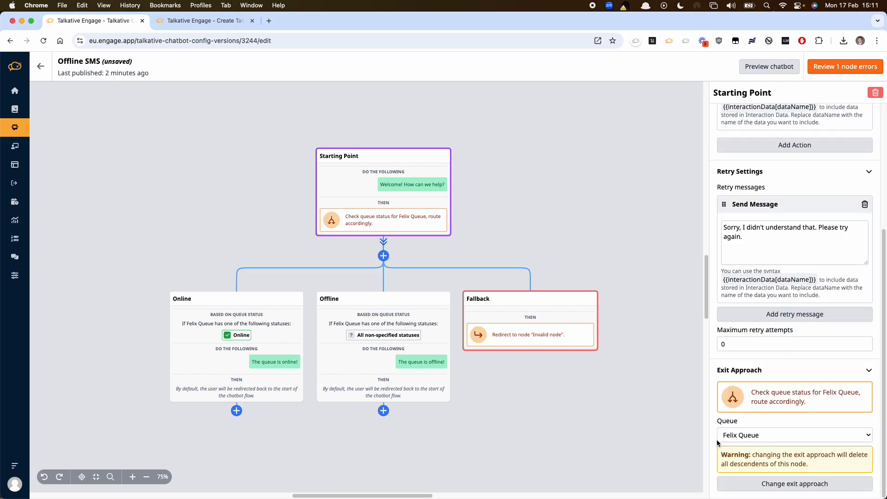
left_click(289, 354)
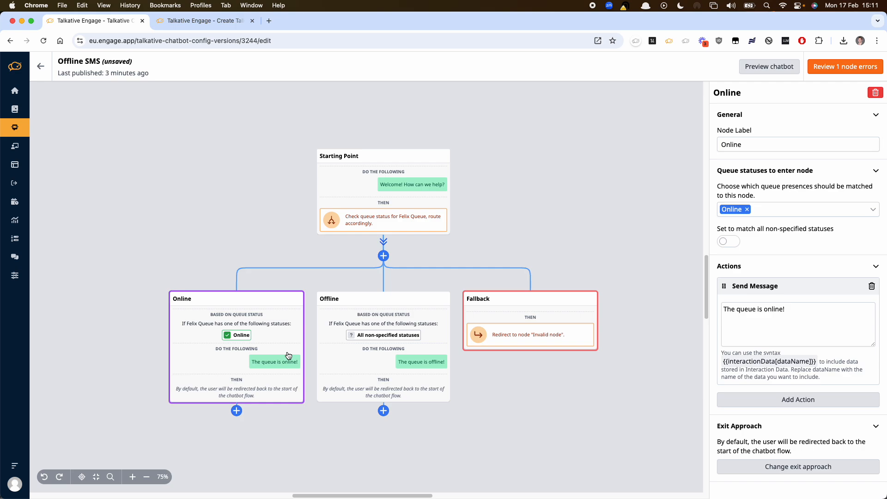
left_click(384, 355)
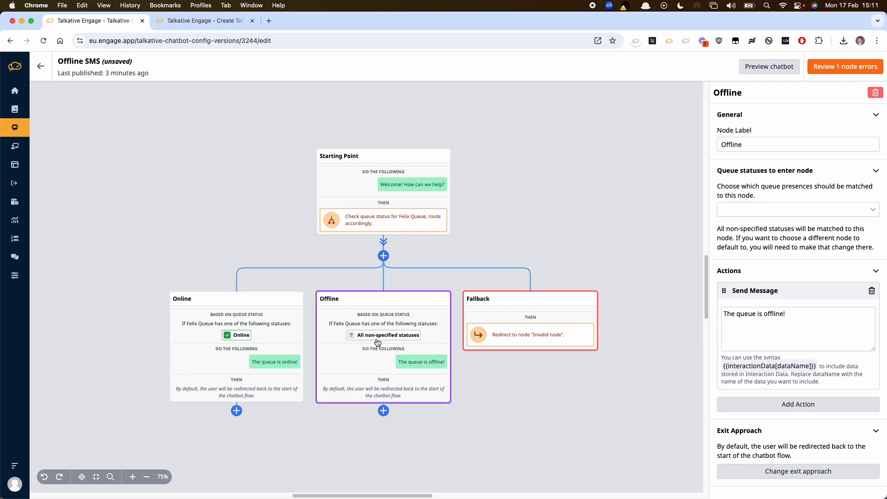
- Delete the Send Message action from the Online node
left_click(222, 349)
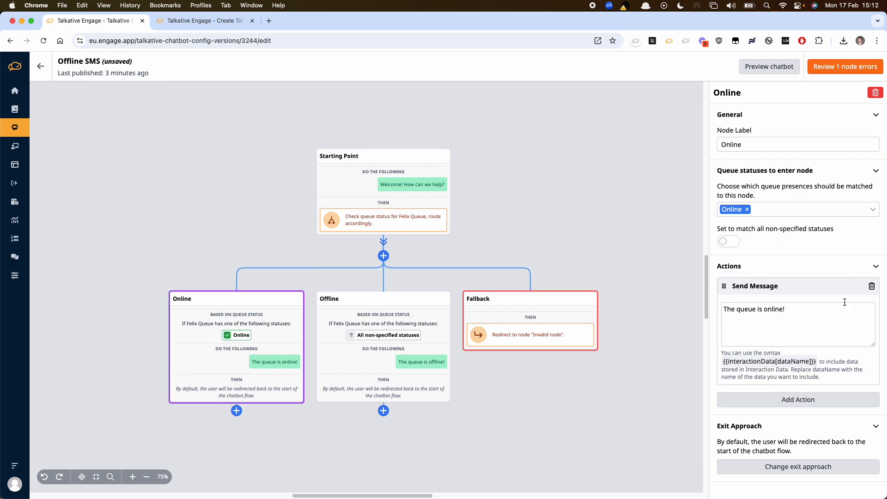
left_click(871, 287)
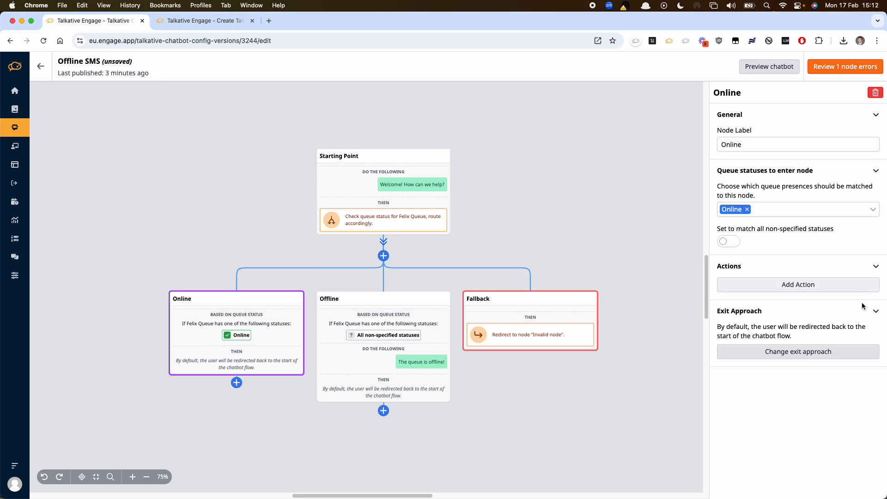
left_click(796, 351)
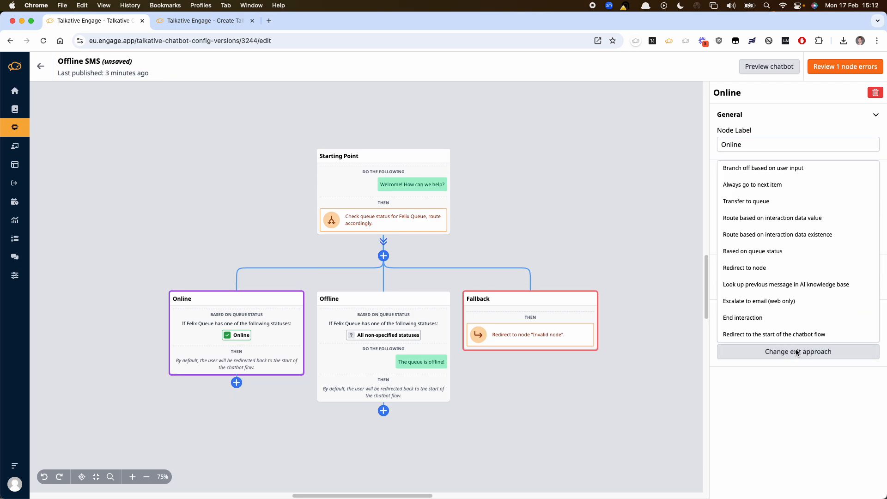
left_click(753, 251)
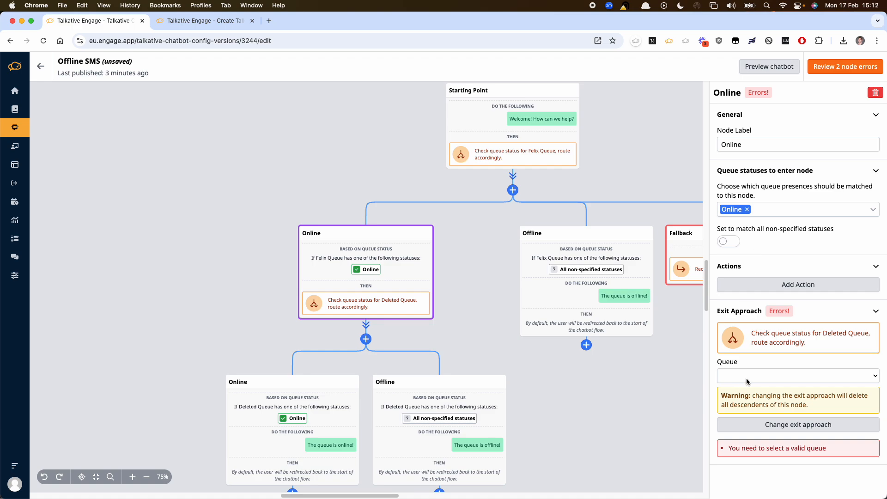
left_click(778, 424)
- Set the Online node's exit approach to Transfer to queue, with Steve W Queue as the queue to transfer to
left_click(750, 350)
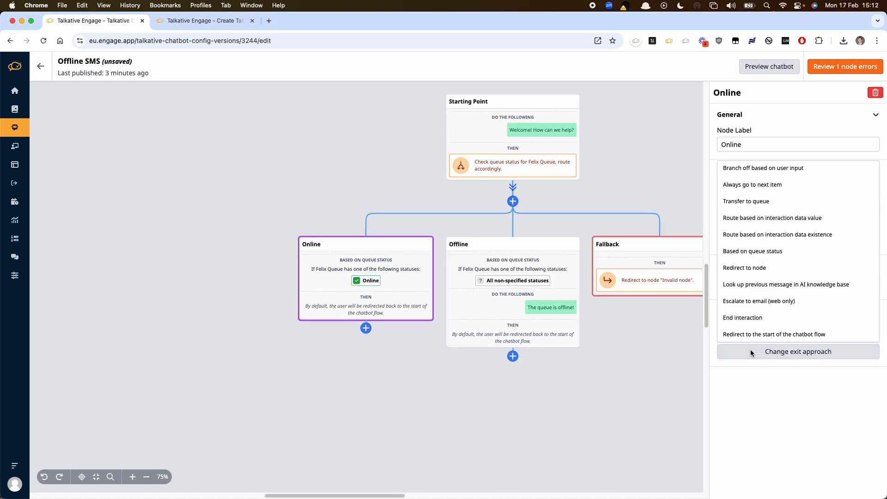
left_click(772, 201)
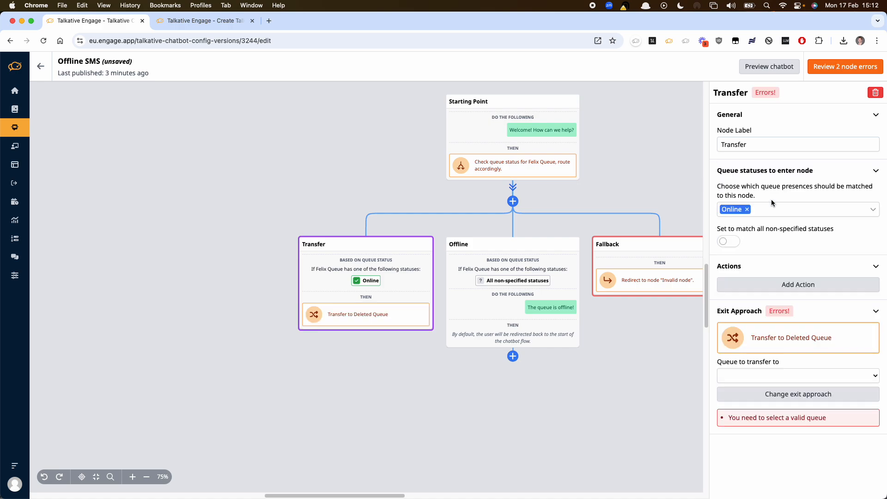
left_click(765, 371)
left_click(761, 384)
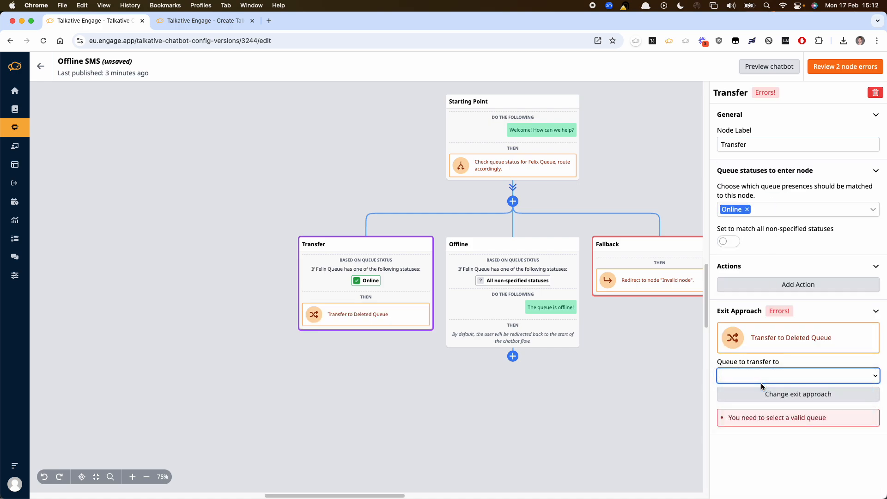
left_click(548, 385)
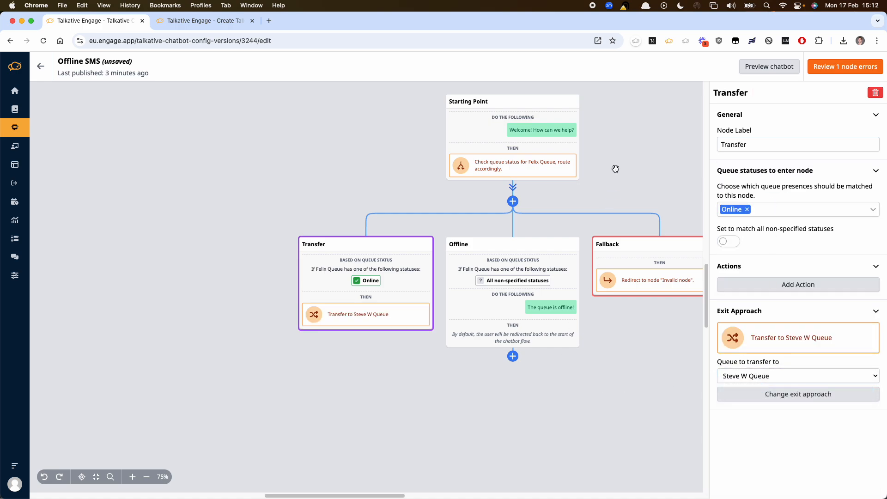
- Replace the Offline node's message with "Sorry we're offline."
left_click_drag(613, 172, 543, 200)
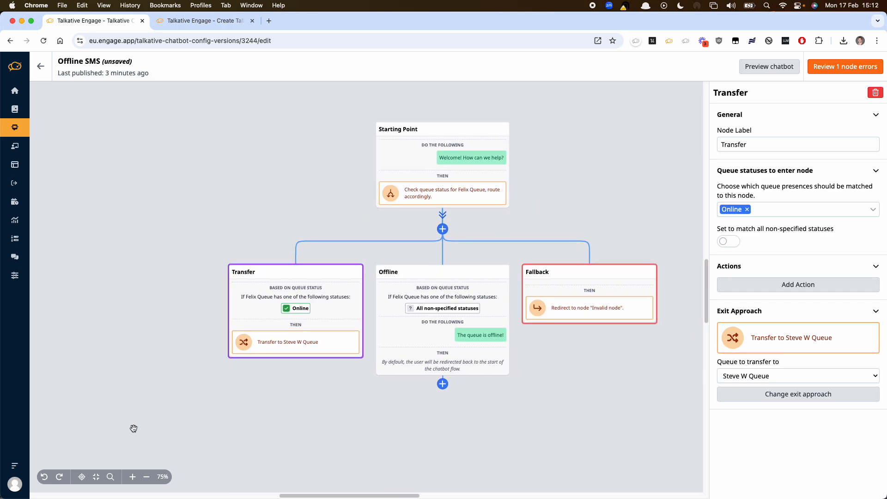
left_click(132, 477)
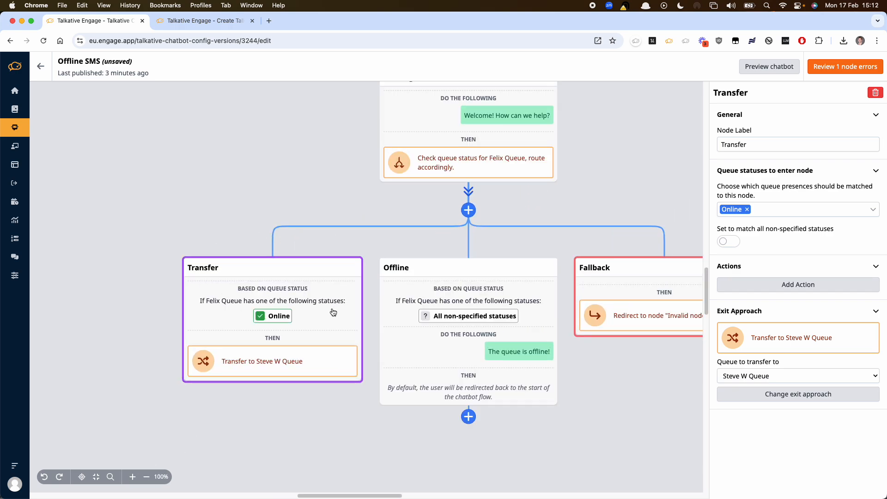
left_click_drag(332, 312, 298, 343)
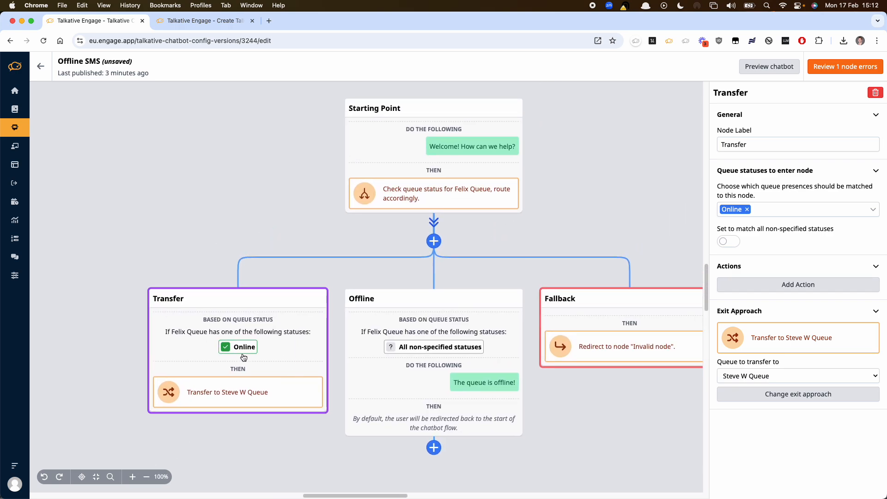
left_click(392, 381)
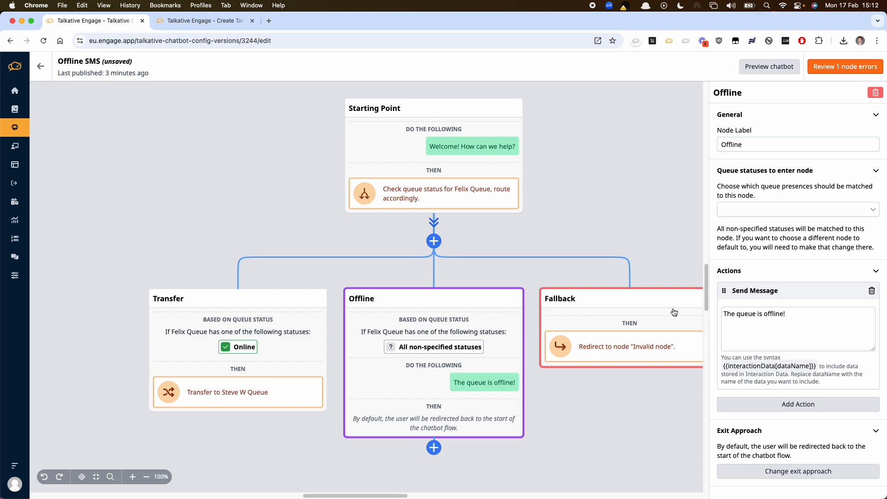
triple_click(798, 325)
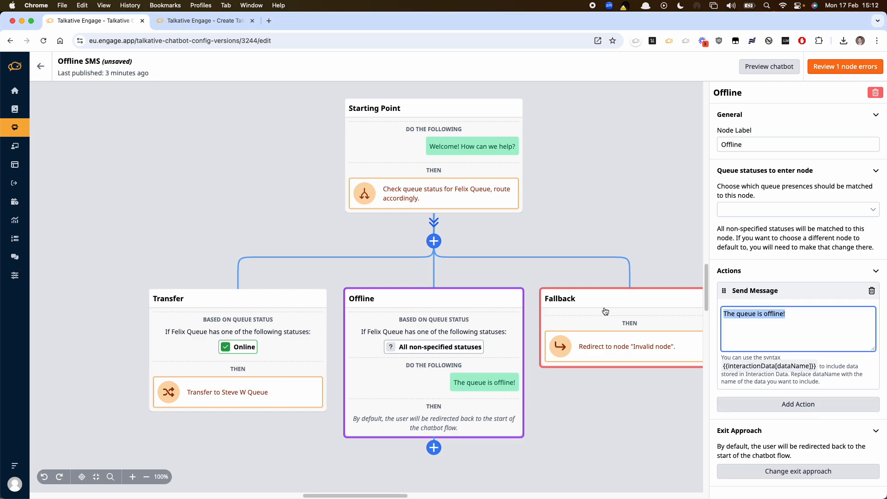
type("Sorry we're offl")
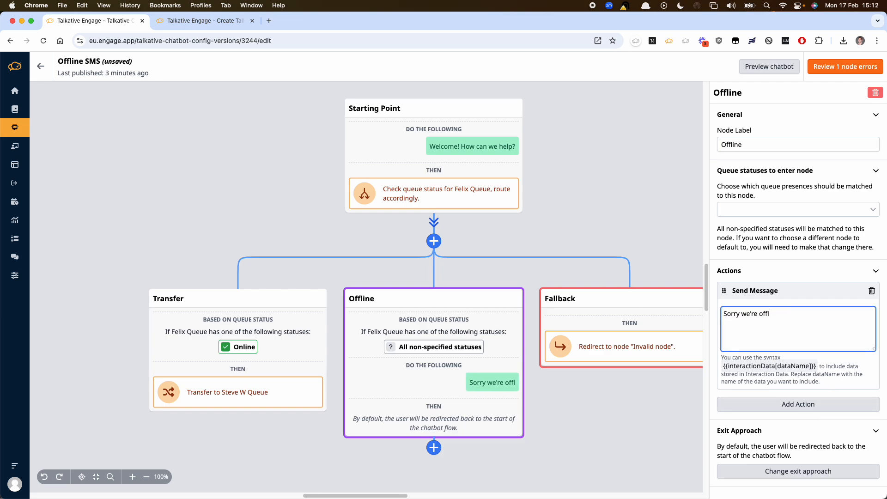
type("ine.")
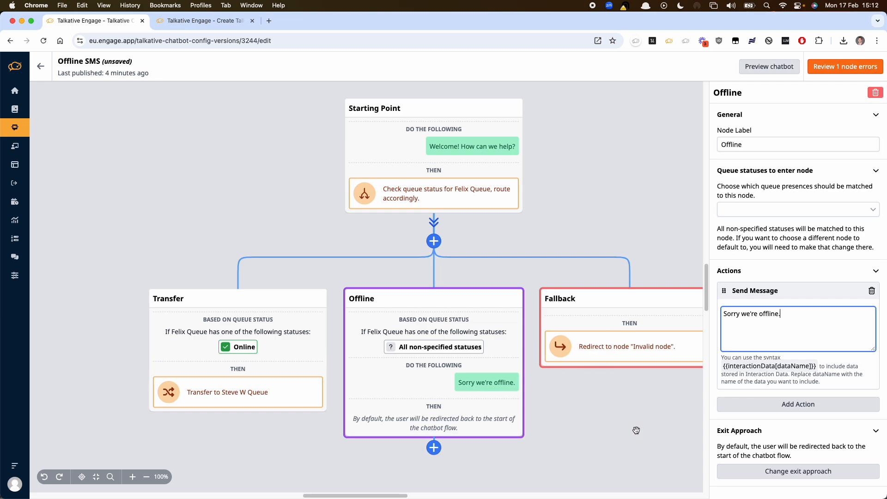
- Set the Offline node's exit approach to End interaction and check which queue statuses the node can match
left_click(747, 472)
left_click(748, 440)
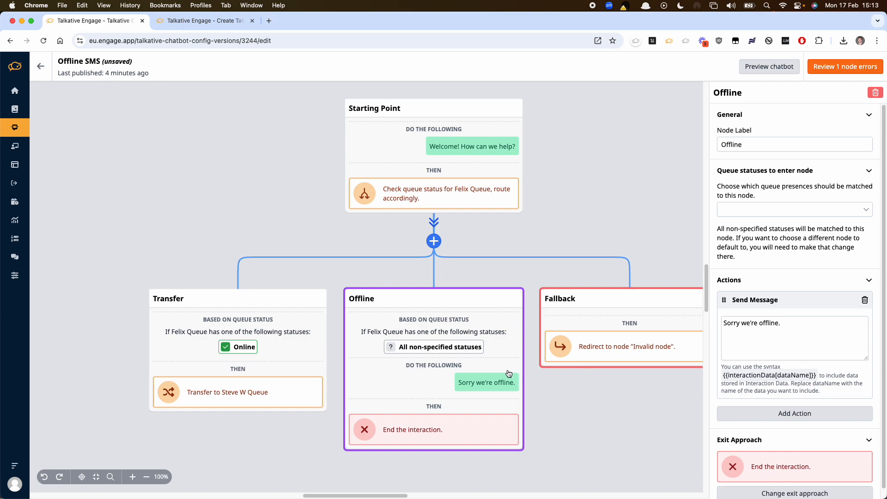
left_click(778, 216)
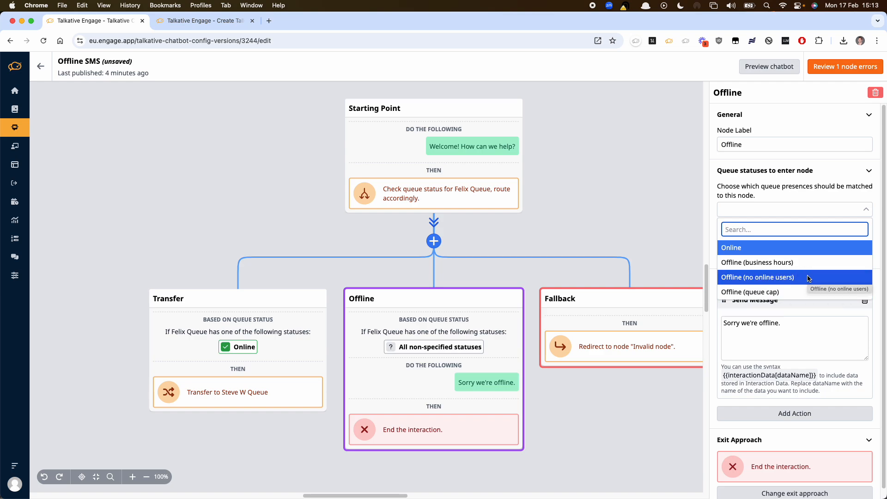
left_click(652, 222)
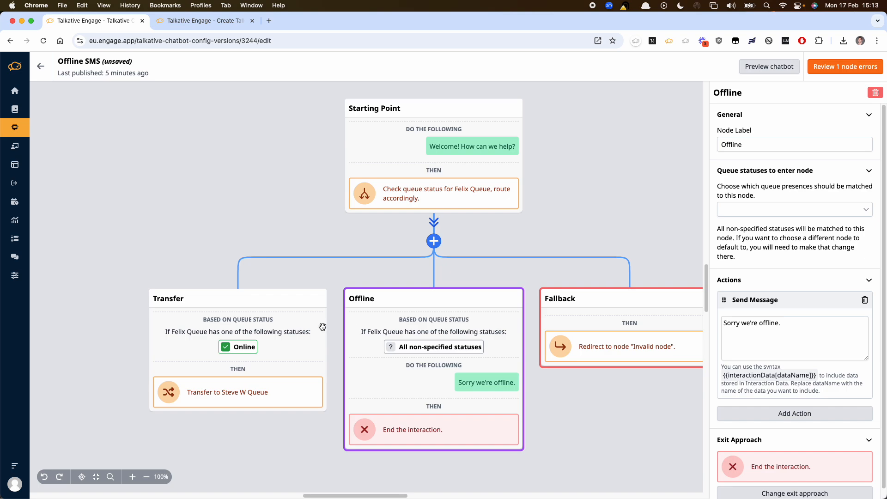
- Add Offline (business hours) to the queue statuses that route customers to the Offline node
left_click(287, 337)
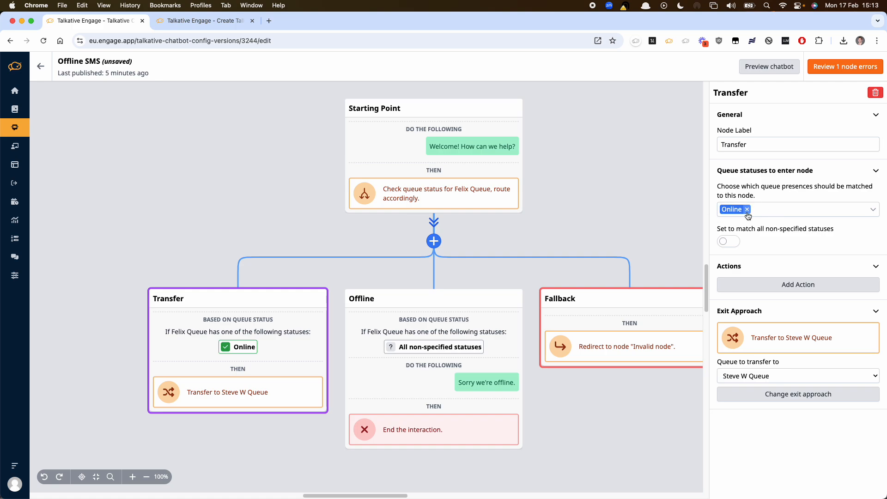
left_click(513, 316)
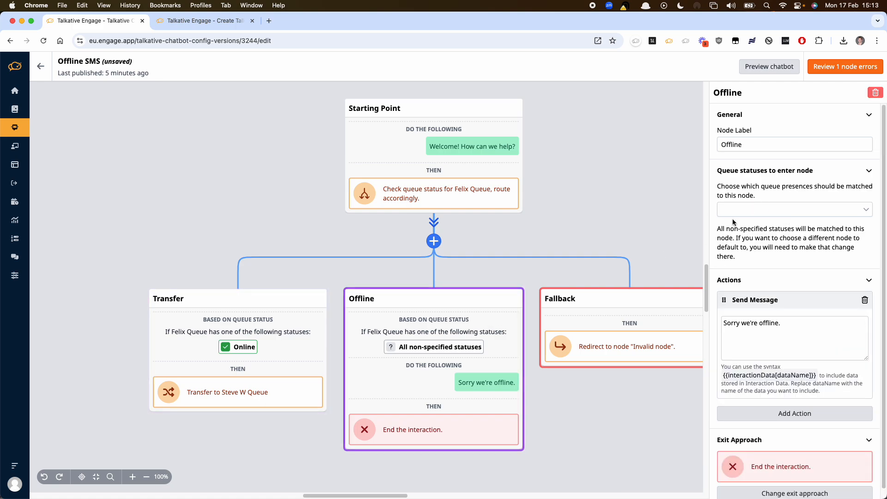
left_click(785, 212)
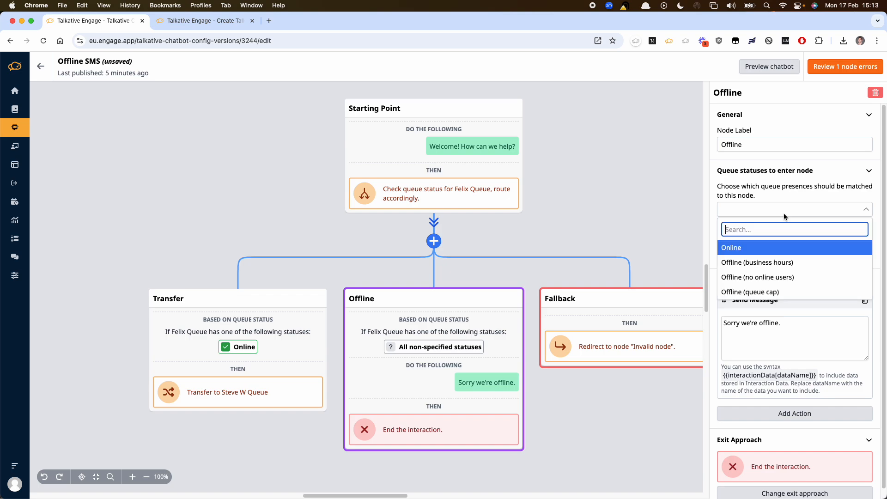
left_click(747, 262)
- Set the Transfer node to match all non-specified statuses and remove Online from its queue statuses
left_click(276, 333)
left_click(199, 378)
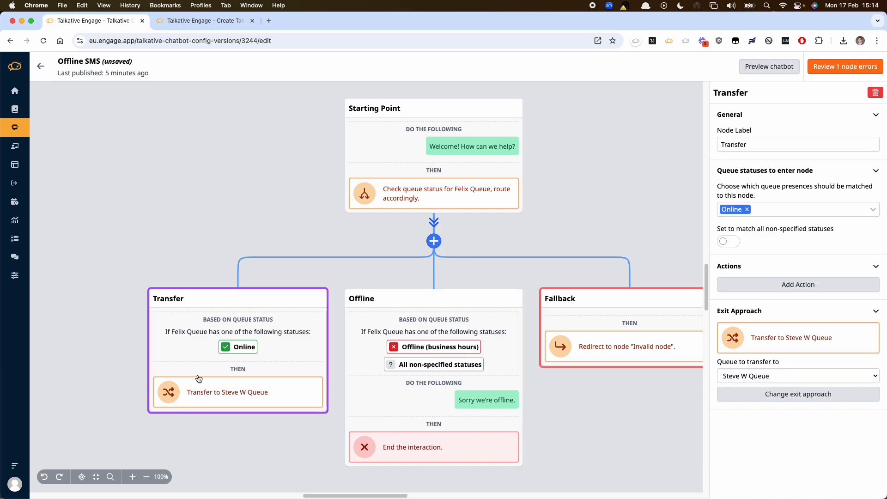
left_click(734, 241)
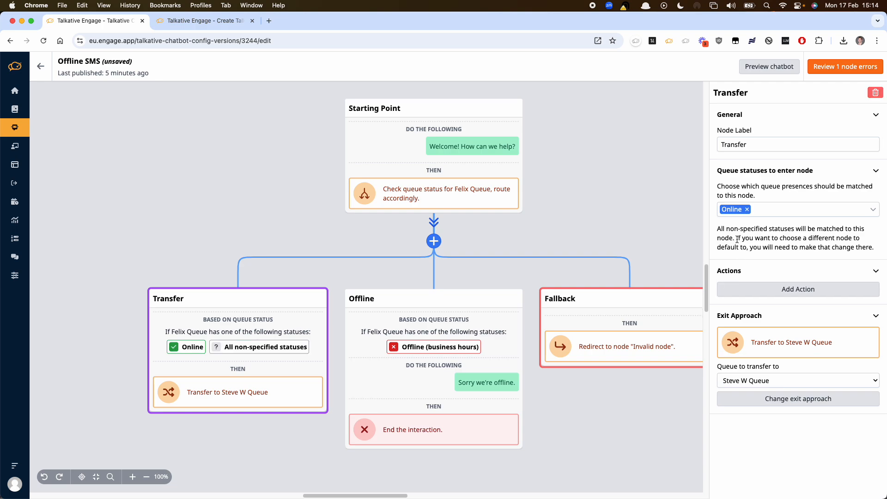
left_click(747, 209)
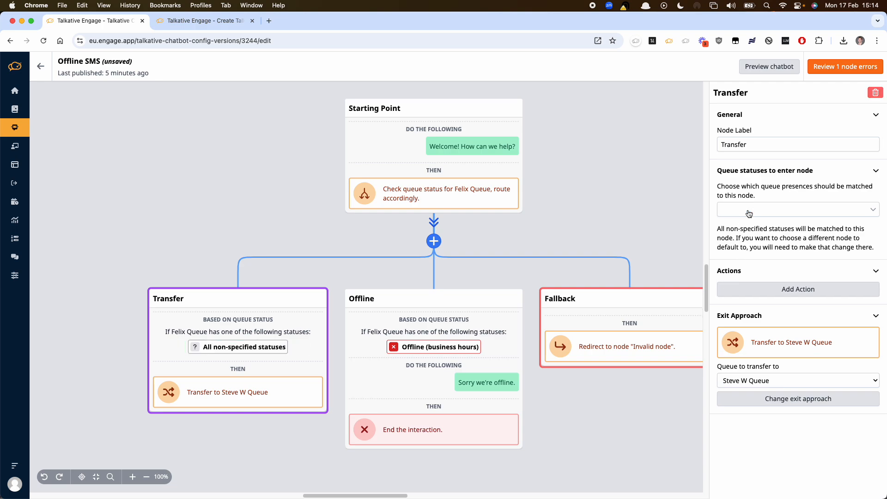
left_click(423, 383)
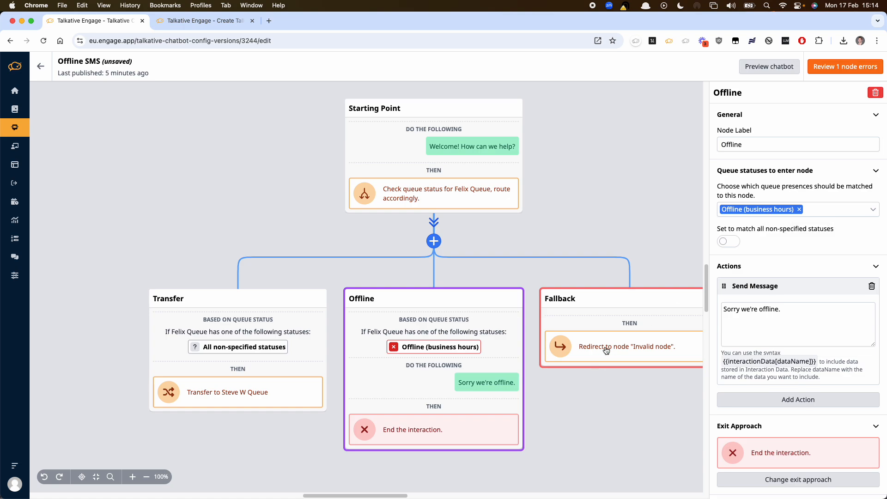
- Set the Fallback node to redirect to the Transfer node
left_click(640, 338)
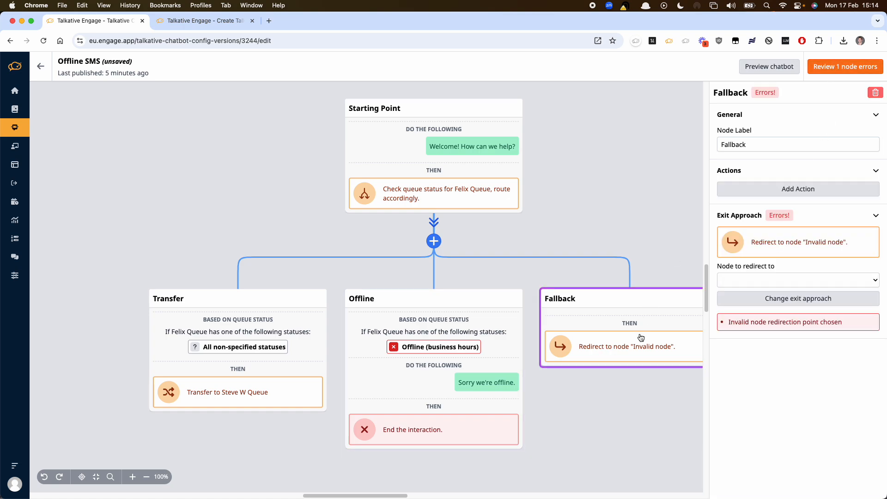
left_click(751, 280)
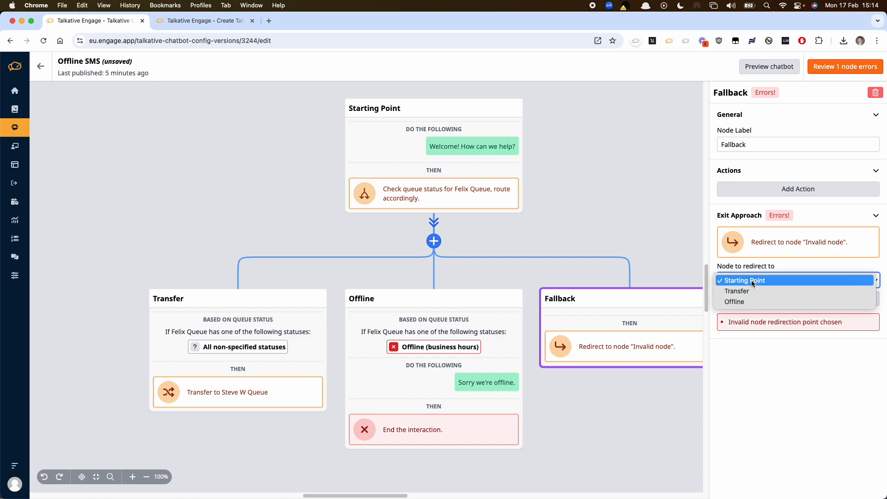
left_click(750, 291)
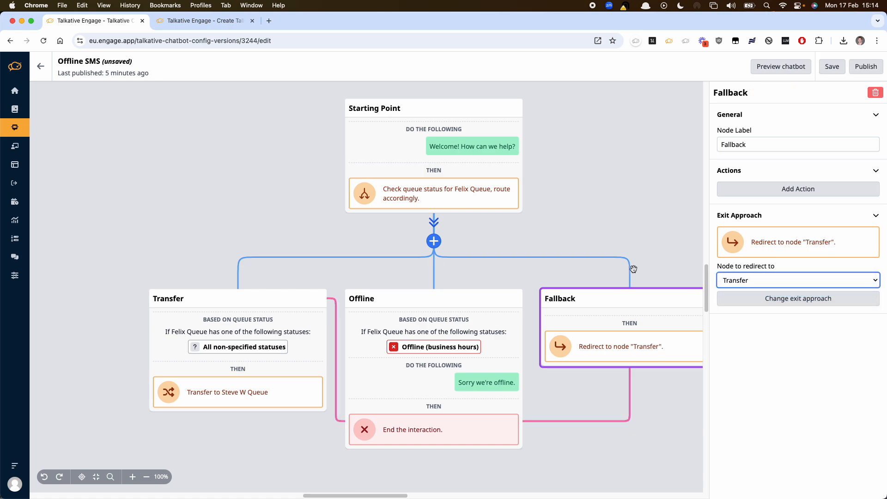
left_click(553, 232)
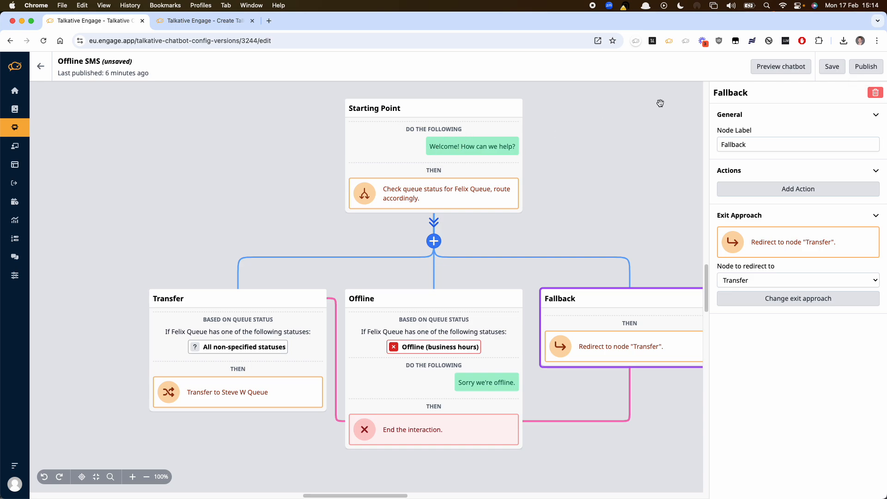
- Save and publish the Offline SMS chatbot
left_click(836, 73)
left_click(865, 66)
left_click(796, 160)
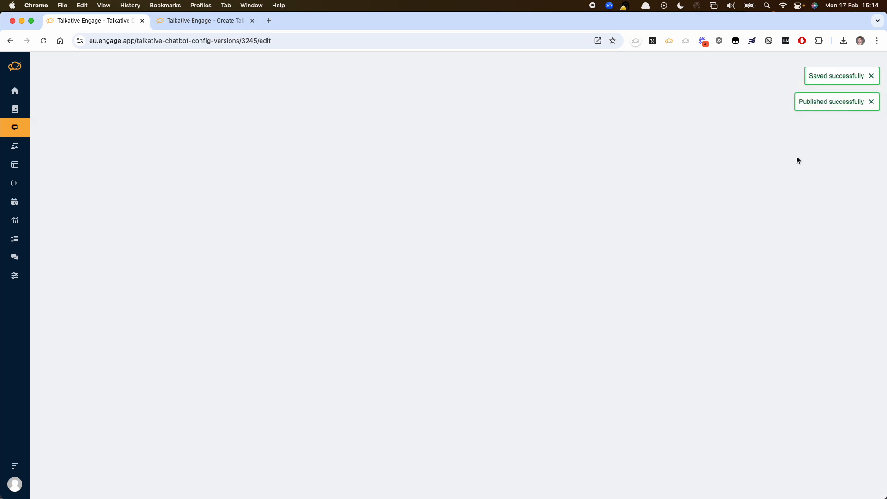
- Go to Messaging Service Queue Connections and open the first SMS connection in the list for editing
key("super+k")
type("mess")
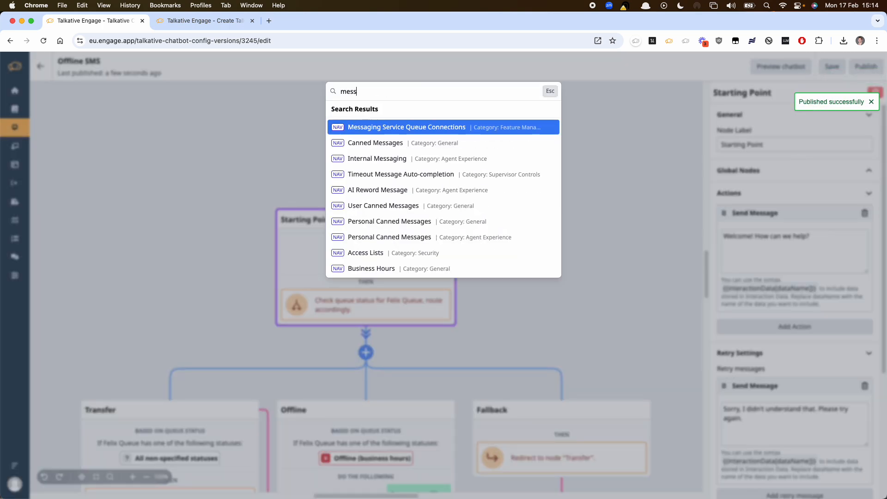
key("Return")
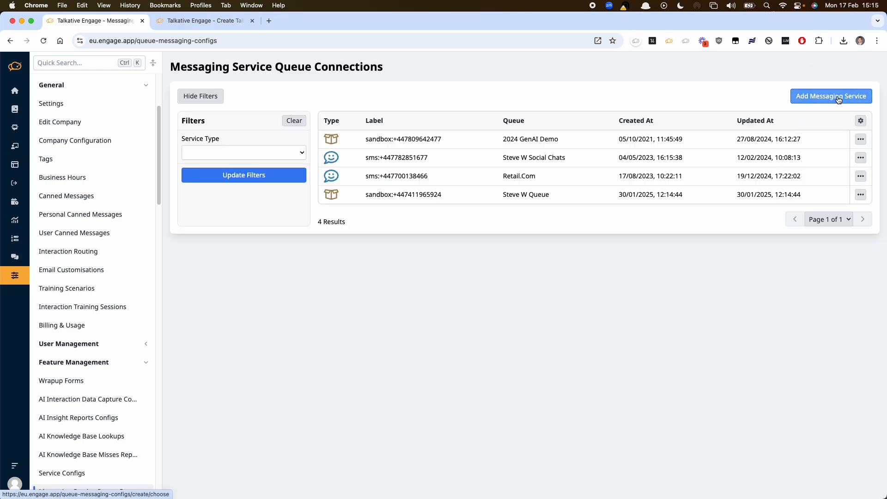
left_click(860, 158)
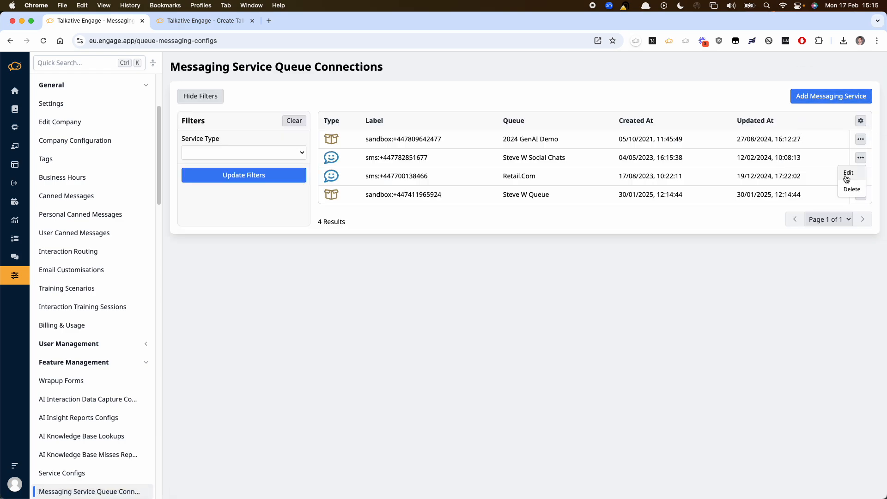
left_click(846, 179)
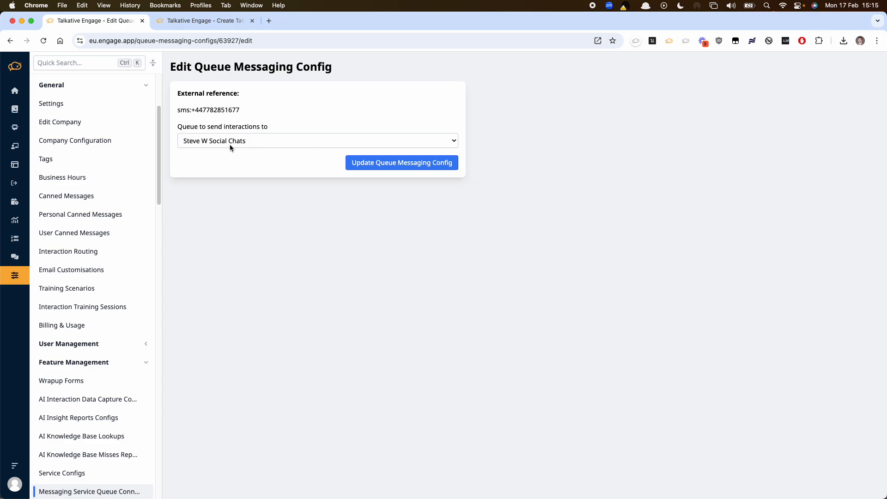